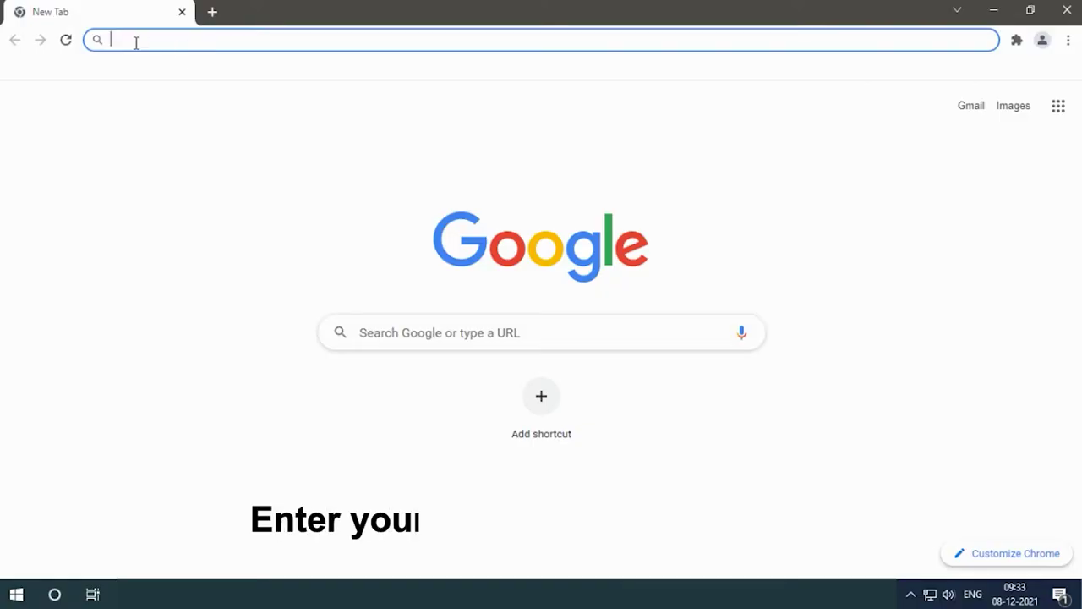
# Load the 192.168.1.1 admin page and sign in as admin with the password and verification code.
pyautogui.write('19')
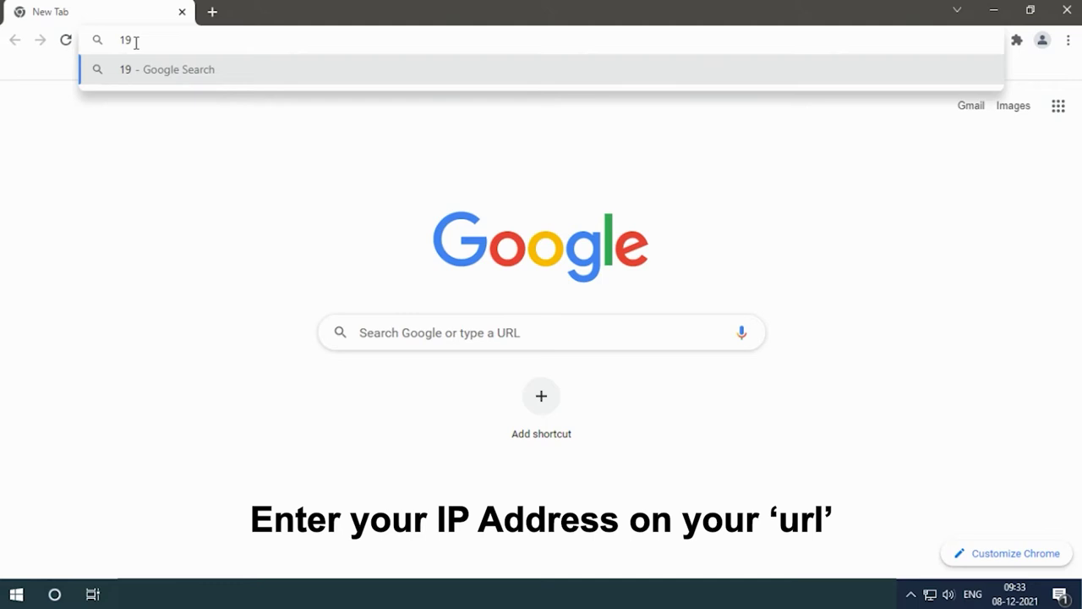
pyautogui.write('2.')
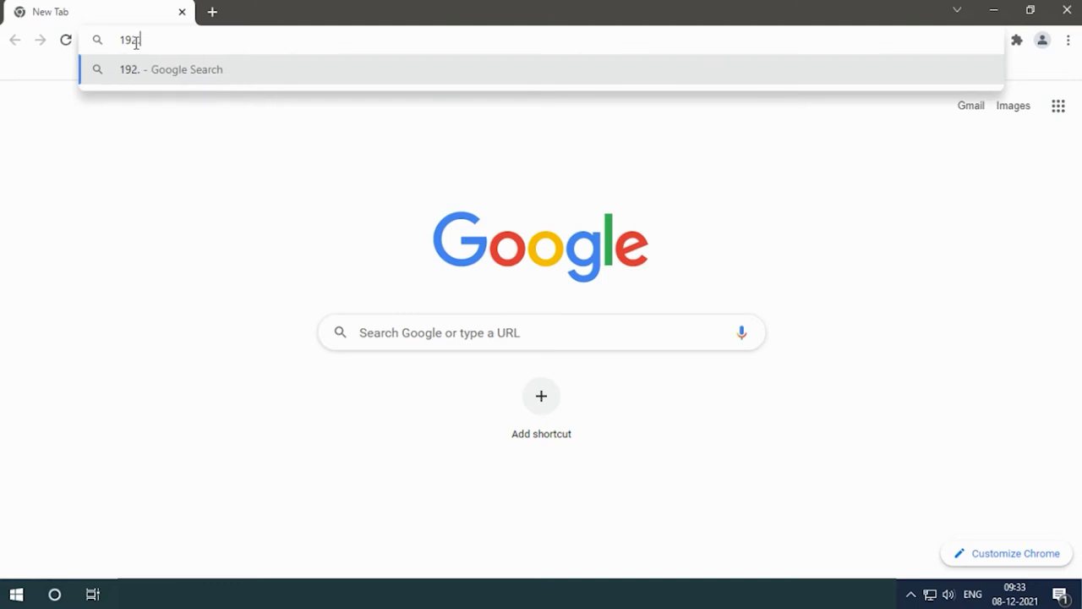
pyautogui.write('1')
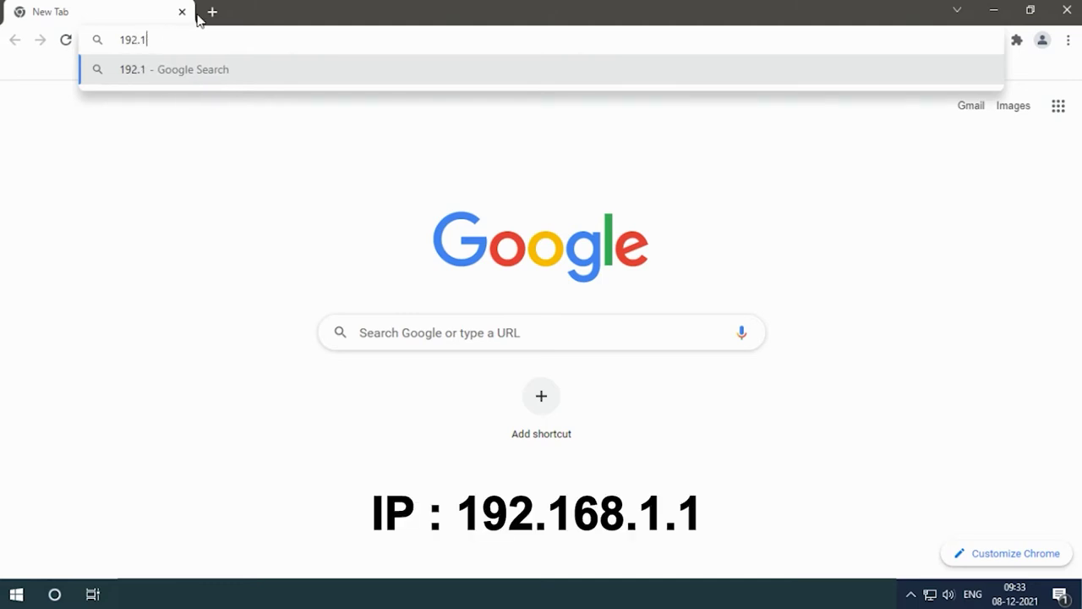
pyautogui.write('68.1.')
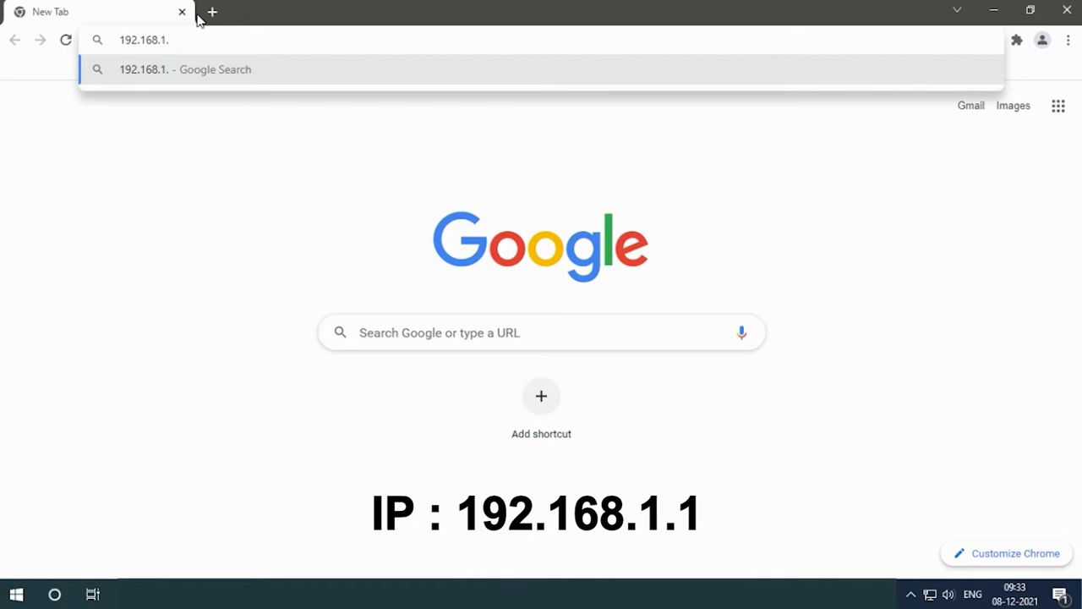
pyautogui.write('1')
pyautogui.press('Return')
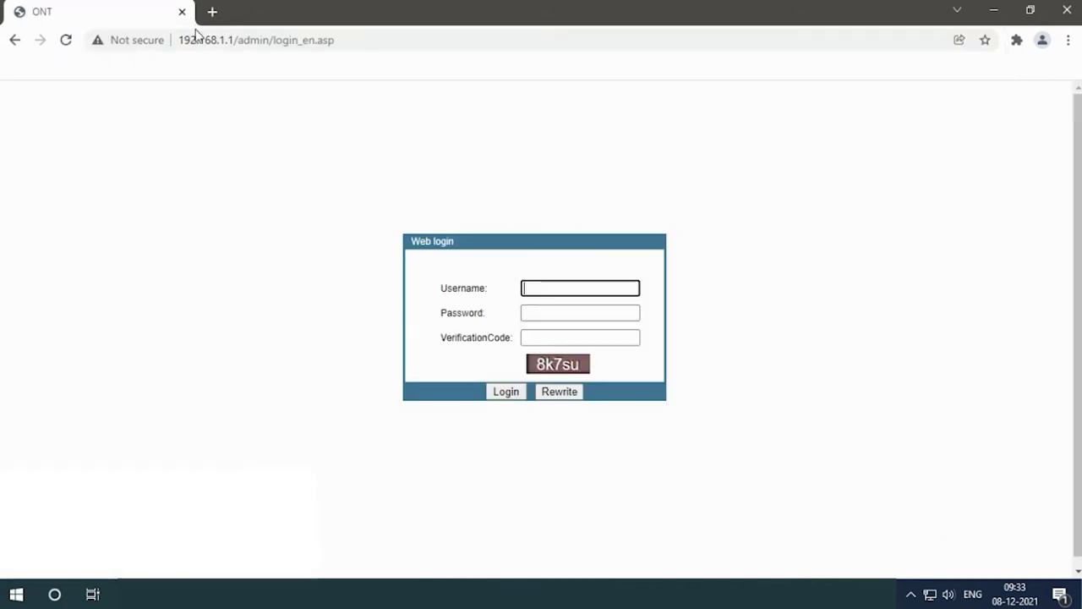
pyautogui.write('admin')
pyautogui.click(560, 314)
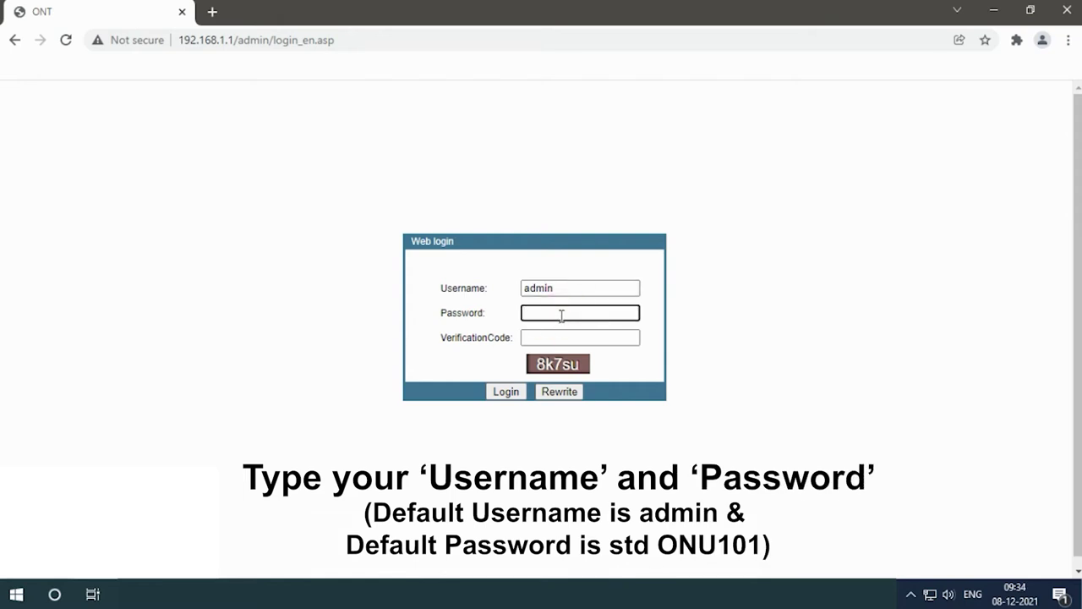
pyautogui.write('stdONU101')
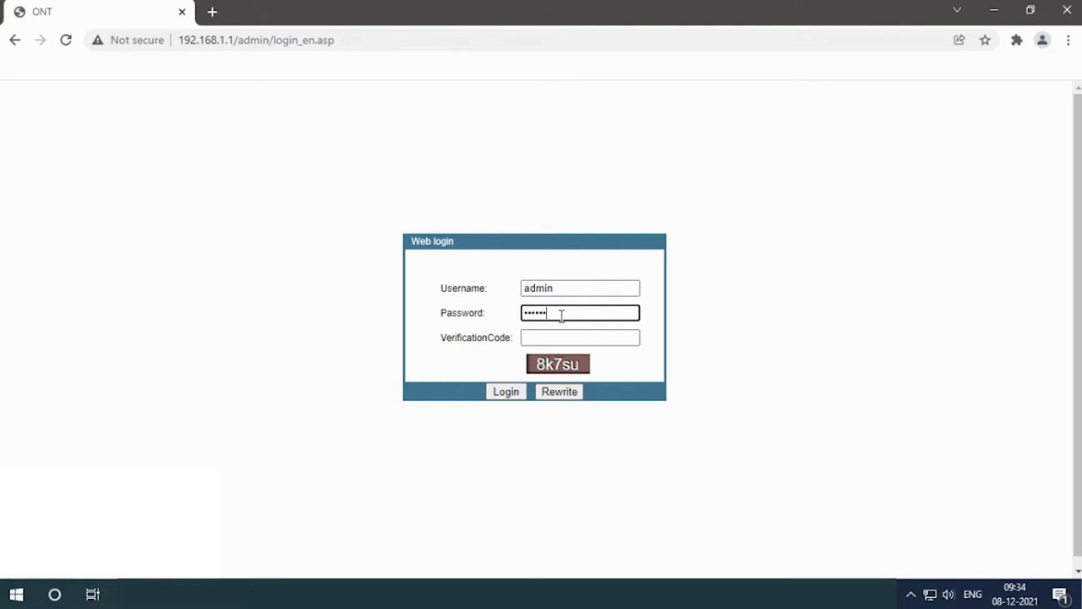
pyautogui.click(540, 343)
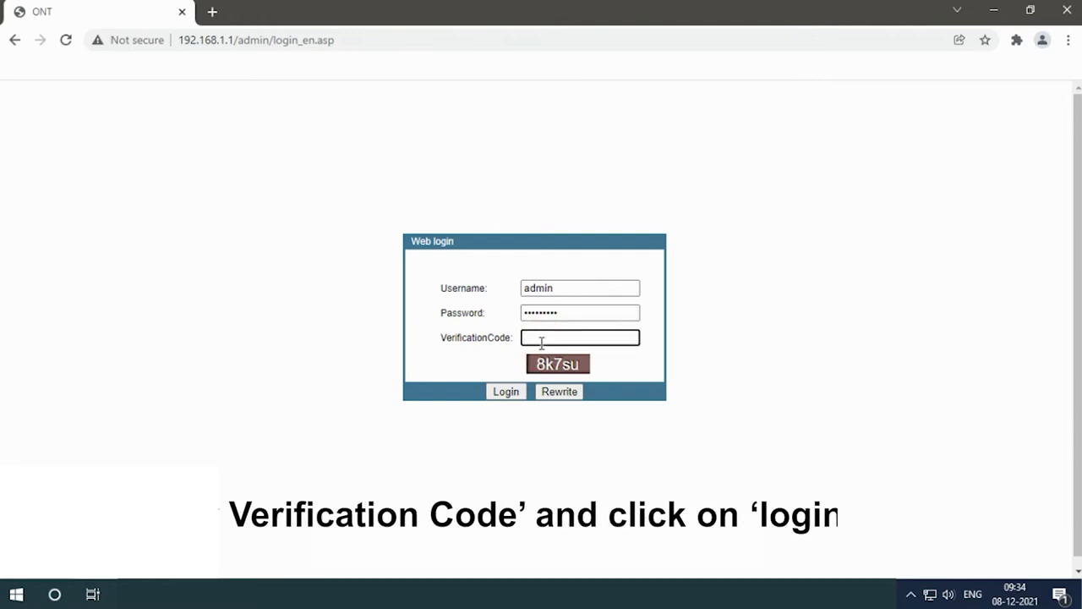
pyautogui.write('8k7su')
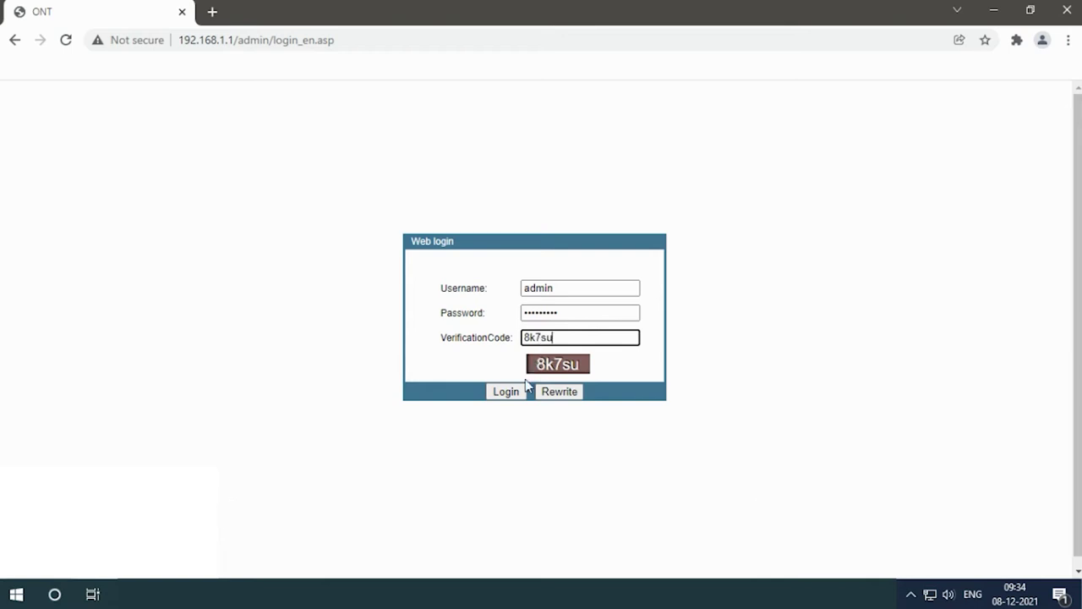
pyautogui.click(506, 392)
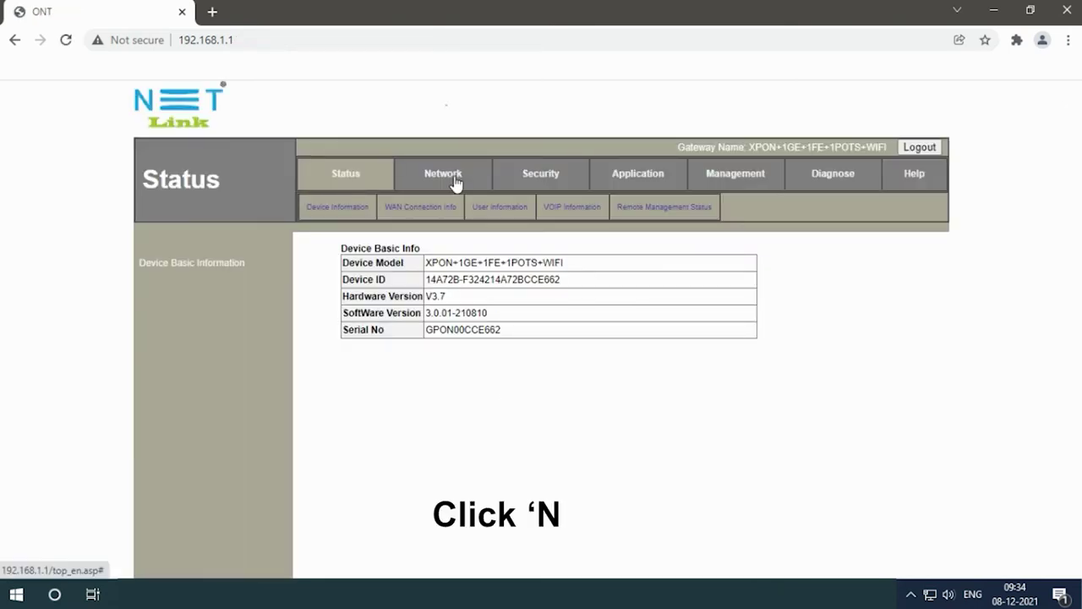
# In Network > WLAN, change the SSID from FTTH-E662 to Netlink-Test.
pyautogui.click(455, 183)
pyautogui.click(467, 206)
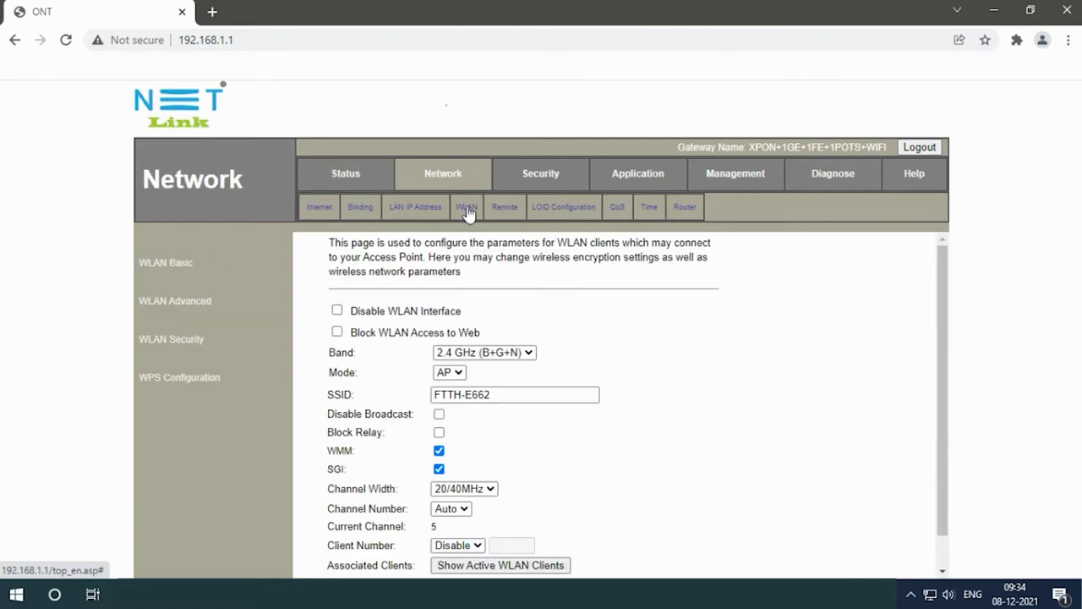
pyautogui.click(495, 394)
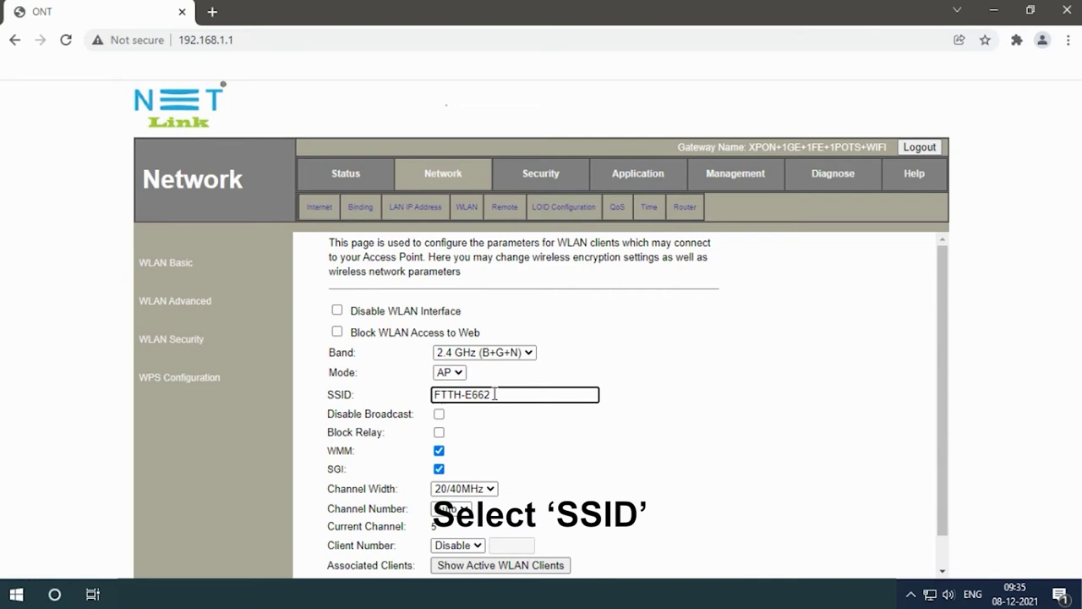
pyautogui.press('BackSpace')
pyautogui.press('BackSpace')
pyautogui.press('BackSpace')
pyautogui.press('BackSpace')
pyautogui.press('BackSpace')
pyautogui.press('BackSpace')
pyautogui.press('BackSpace')
pyautogui.press('BackSpace')
pyautogui.press('BackSpace')
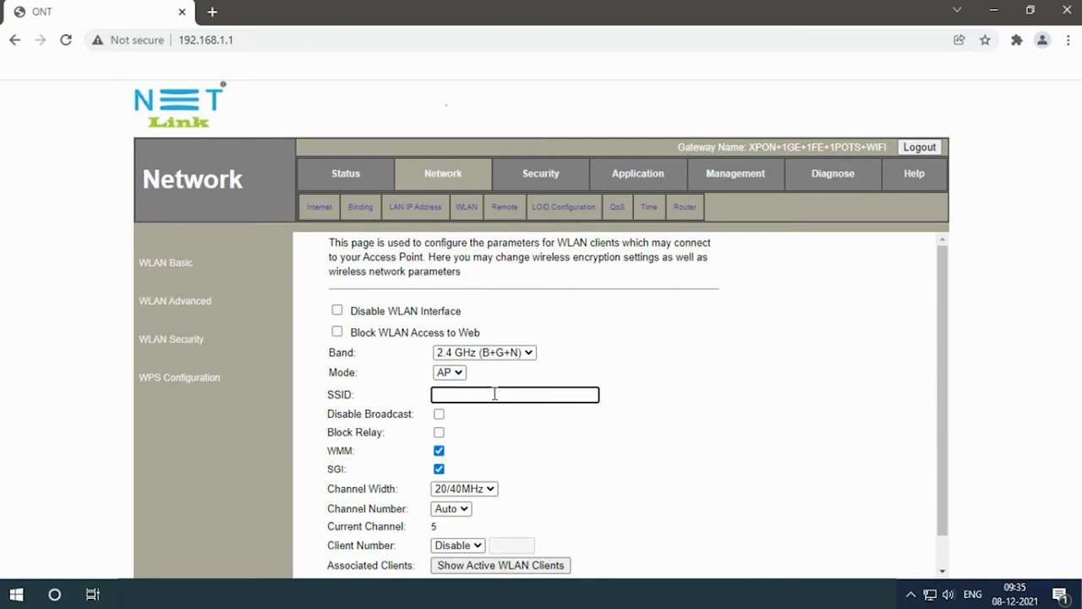
pyautogui.write('Net')
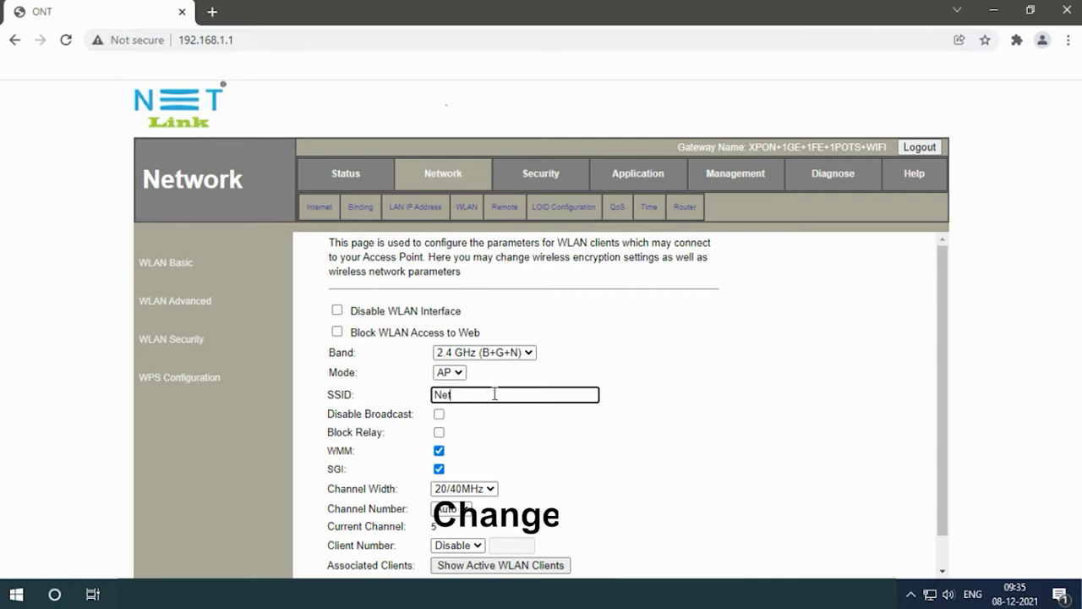
pyautogui.write('lin')
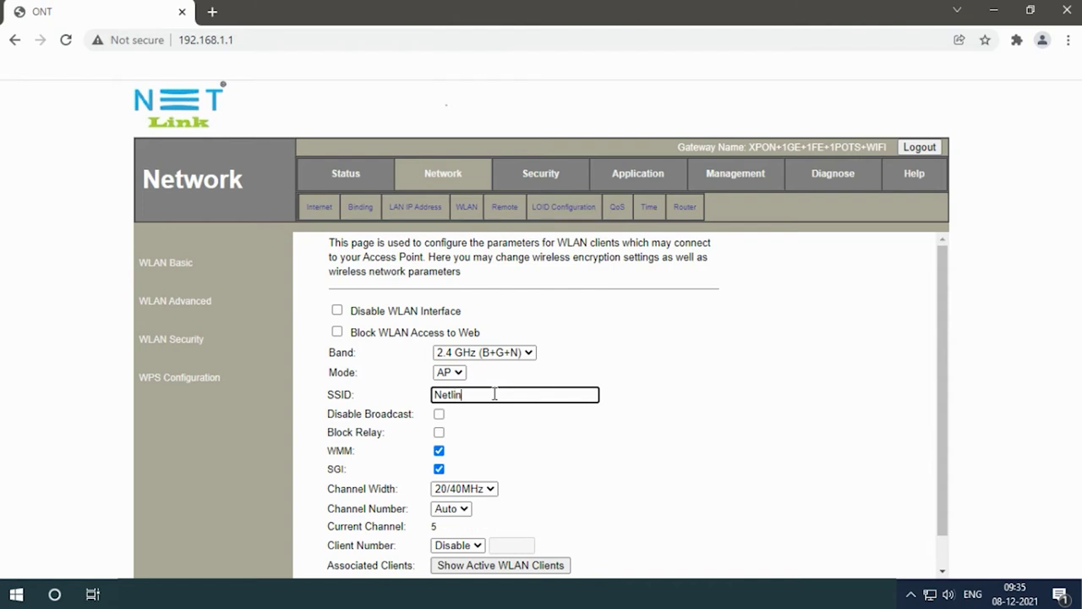
pyautogui.write('k-Test')
# Leave Disable Broadcast unchecked so Netlink-Test stays visible.
pyautogui.scroll(-1, 507, 388)
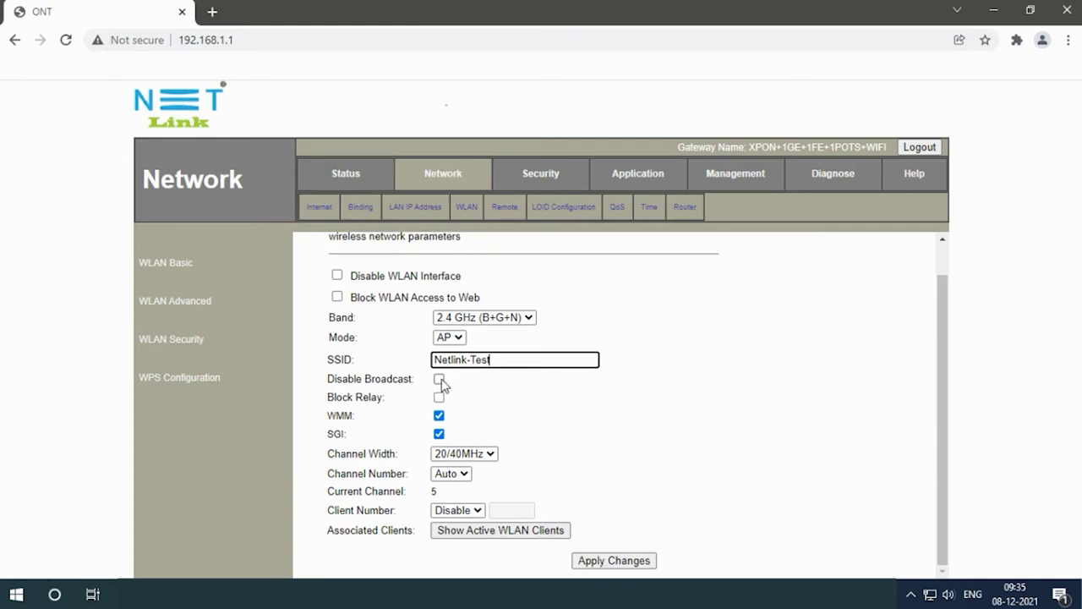
pyautogui.click(439, 379)
pyautogui.click(439, 380)
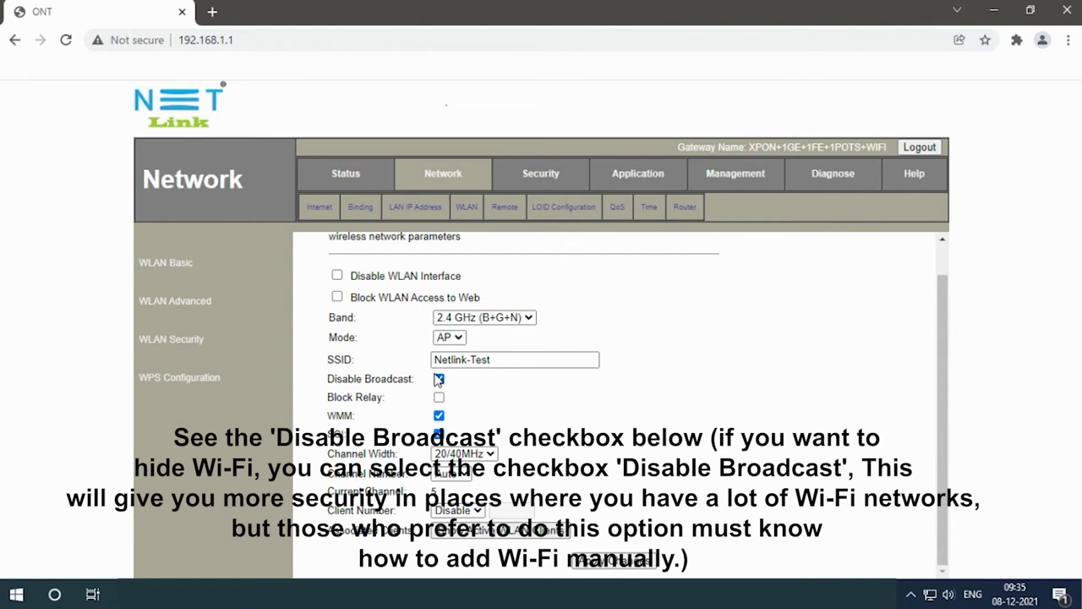
pyautogui.click(439, 380)
pyautogui.click(439, 380)
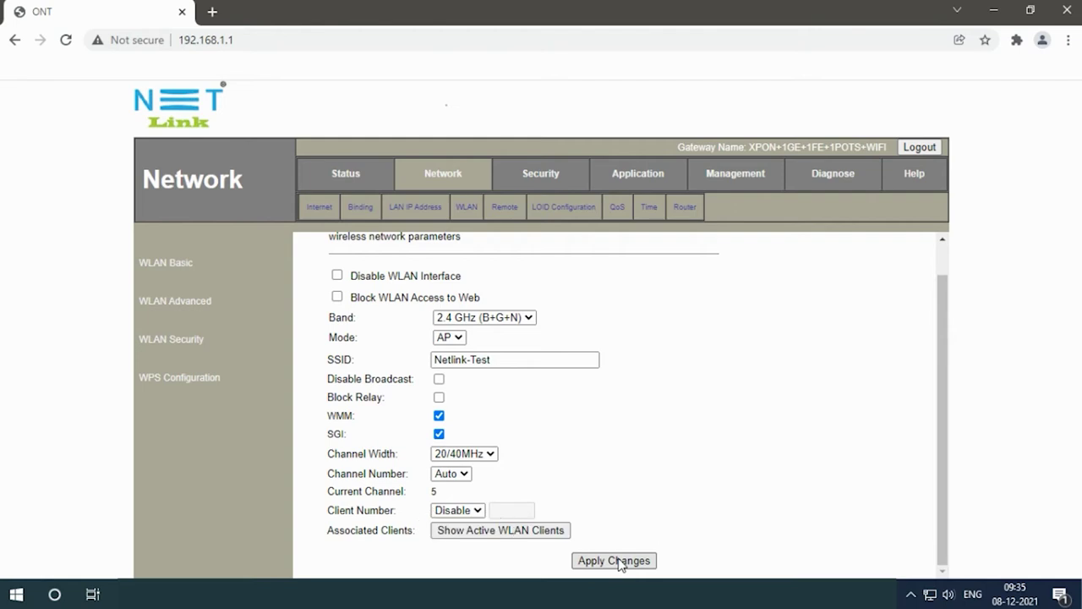
# Confirm the Status page shows SSID Netlink-Test, then reopen WLAN Basic settings.
pyautogui.click(348, 179)
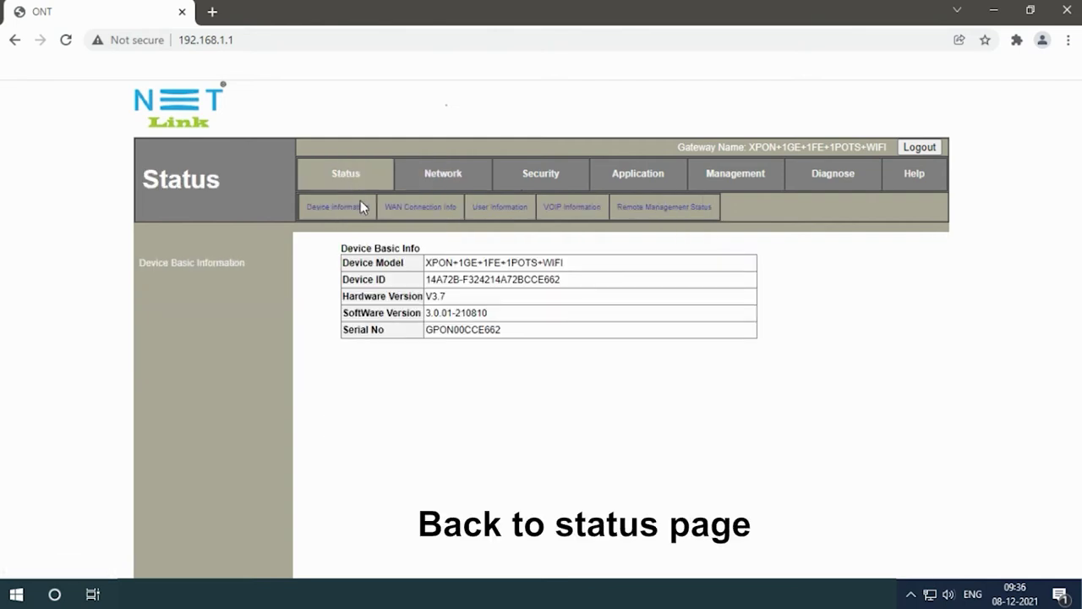
pyautogui.click(500, 209)
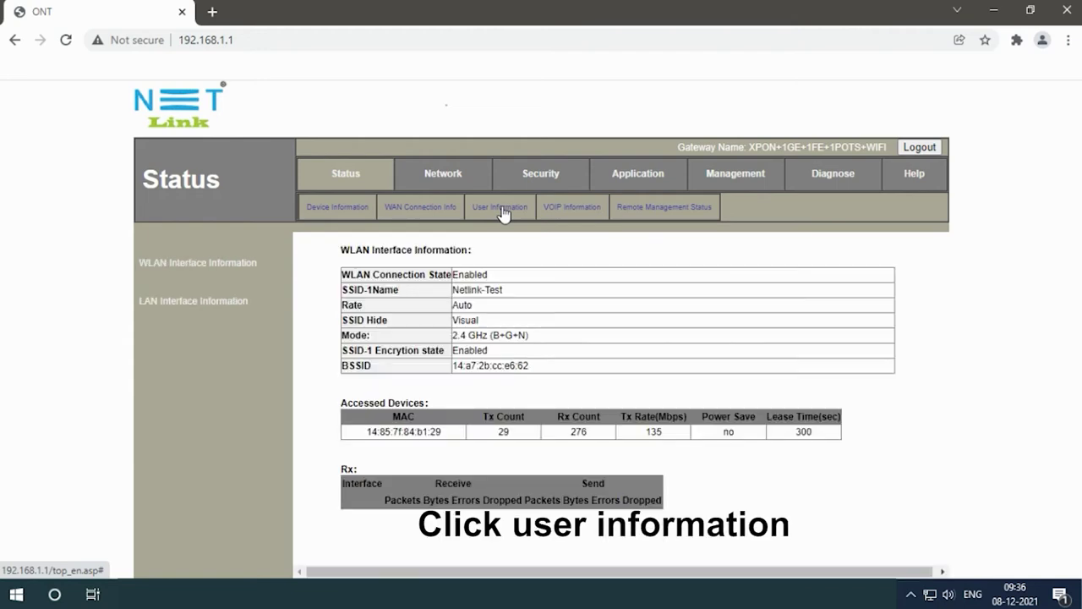
pyautogui.tripleClick(492, 289)
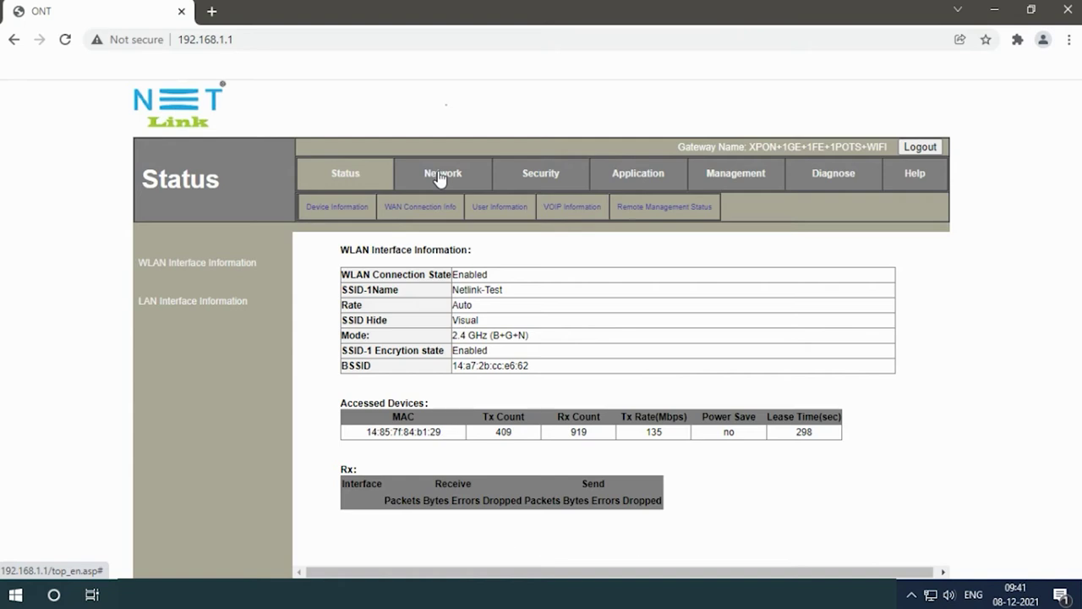
pyautogui.click(439, 176)
pyautogui.click(470, 209)
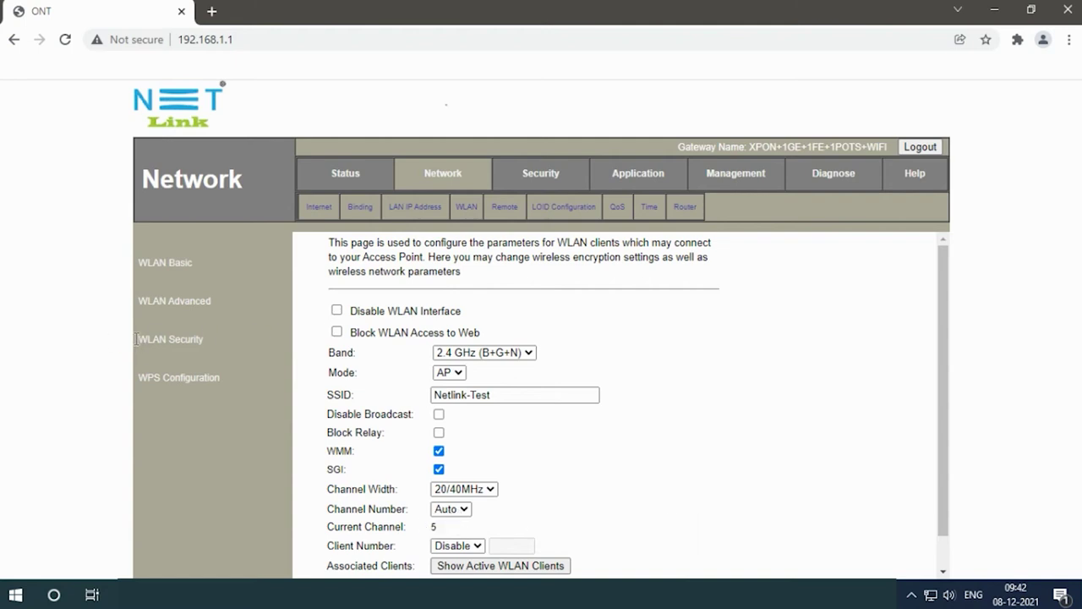
# In WLAN Security, replace the pre-shared key with a new numeric passphrase and apply it.
pyautogui.click(167, 342)
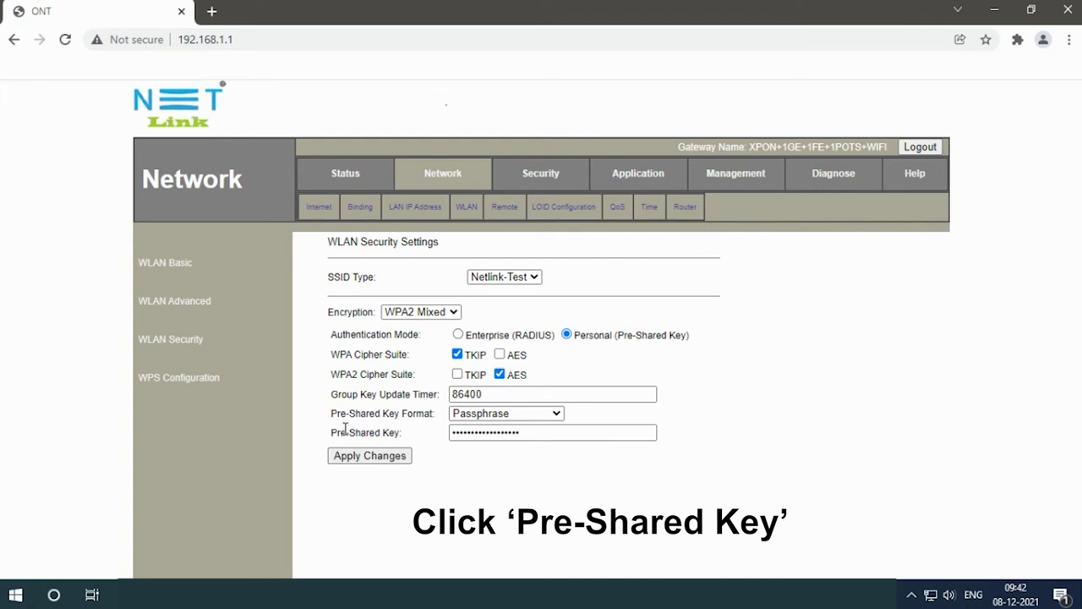
pyautogui.moveTo(331, 437); pyautogui.dragTo(406, 438)
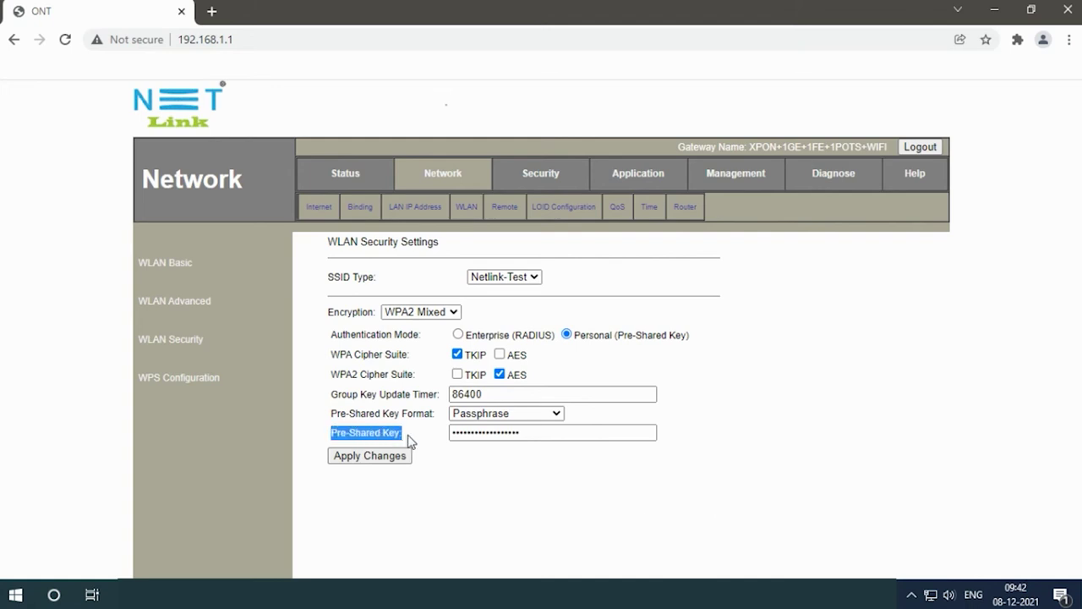
pyautogui.click(534, 438)
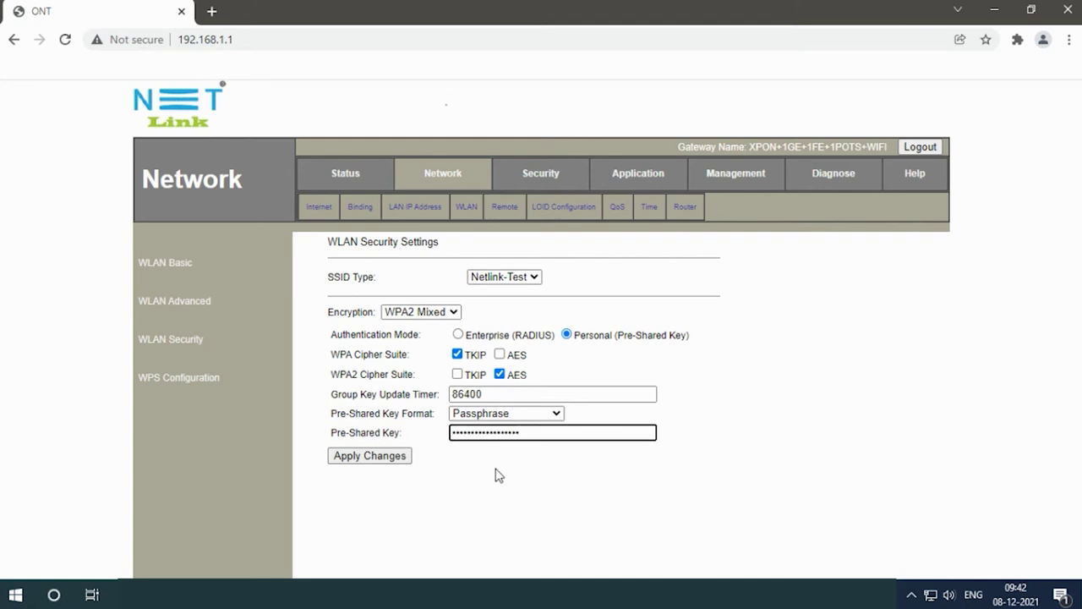
pyautogui.hotkey('ctrl', 'a')
pyautogui.write('1234')
pyautogui.press('BackSpace')
pyautogui.press('BackSpace')
pyautogui.press('BackSpace')
pyautogui.press('BackSpace')
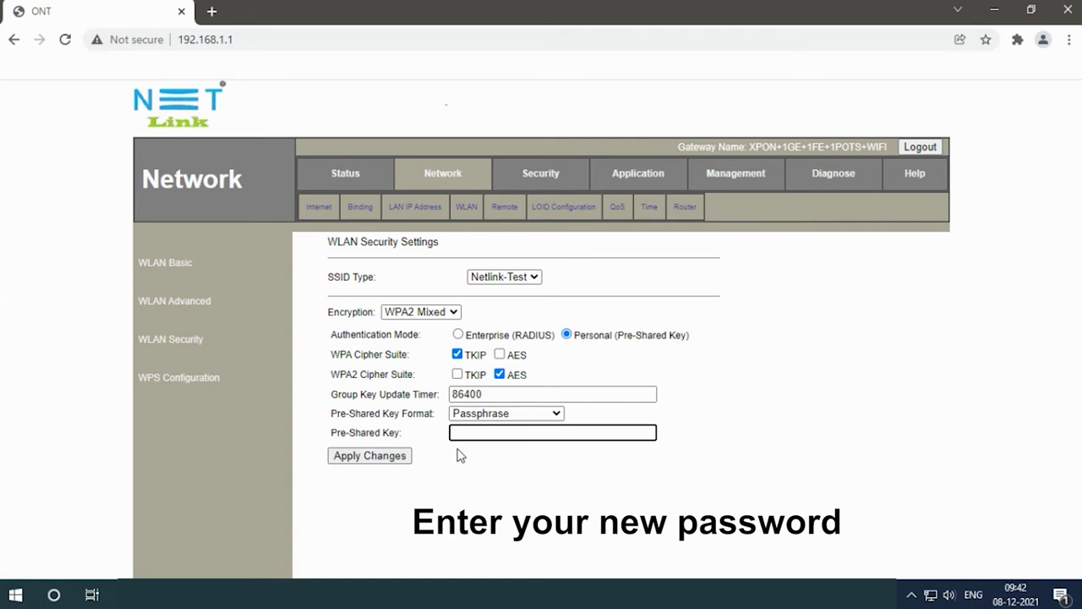
pyautogui.write('123')
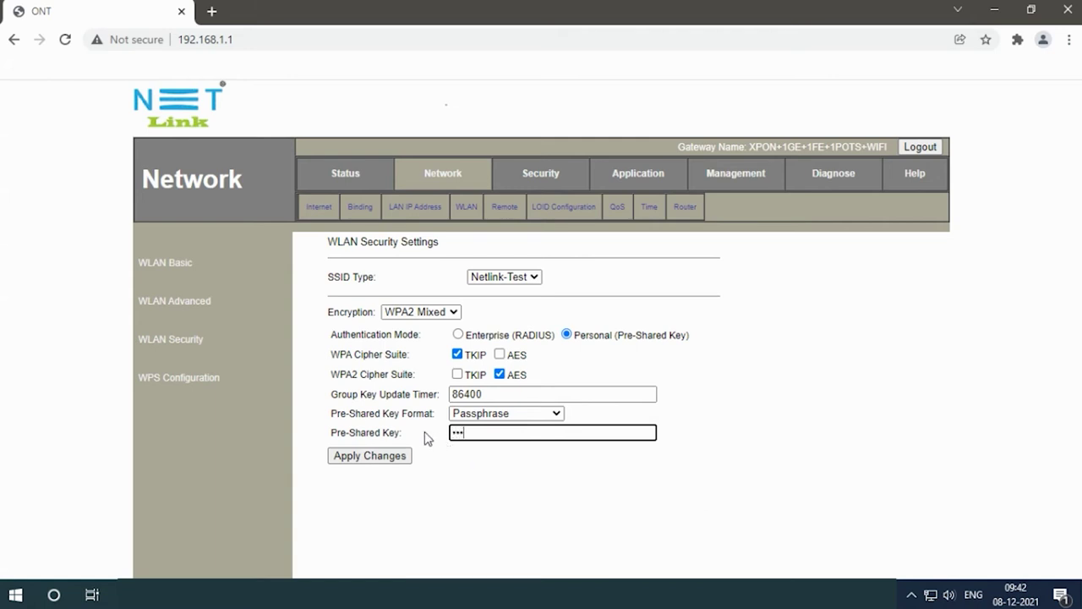
pyautogui.write('456789012345678')
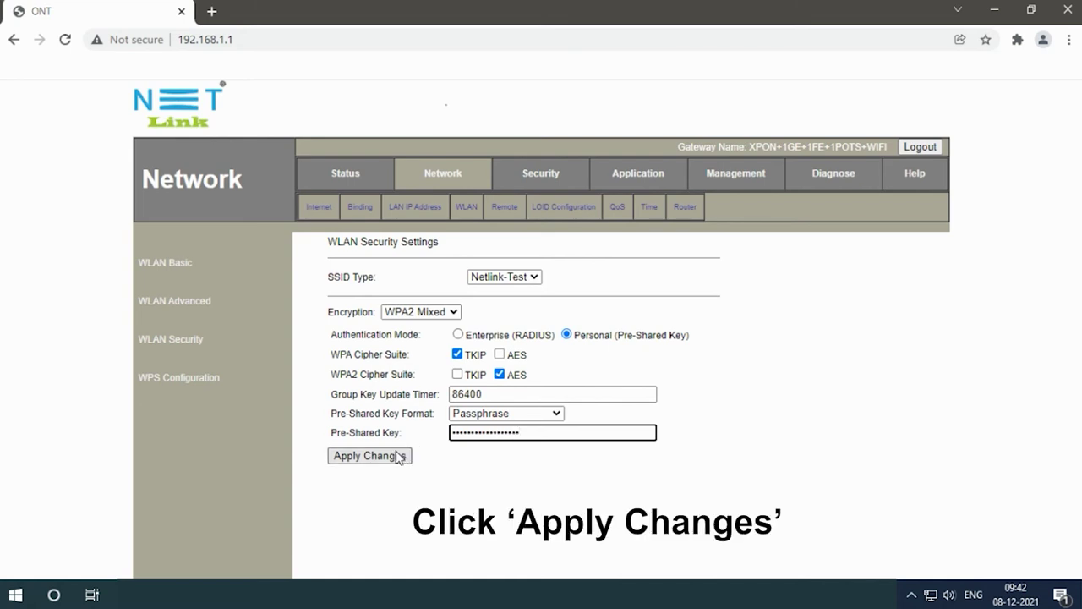
pyautogui.click(398, 456)
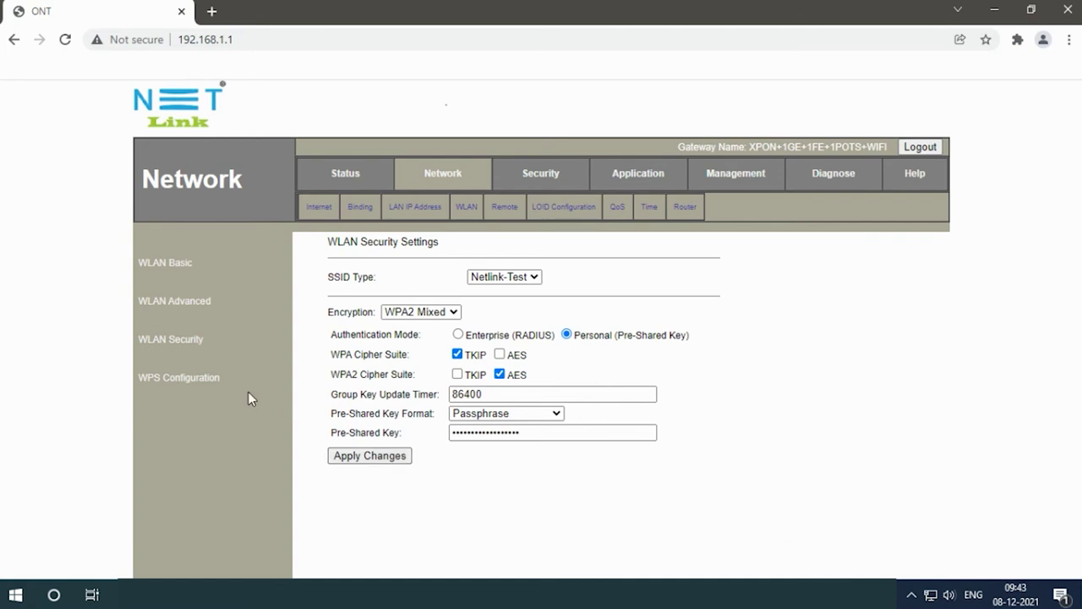
# Check the new key on the WPS Configuration page, then log out from Status.
pyautogui.click(181, 379)
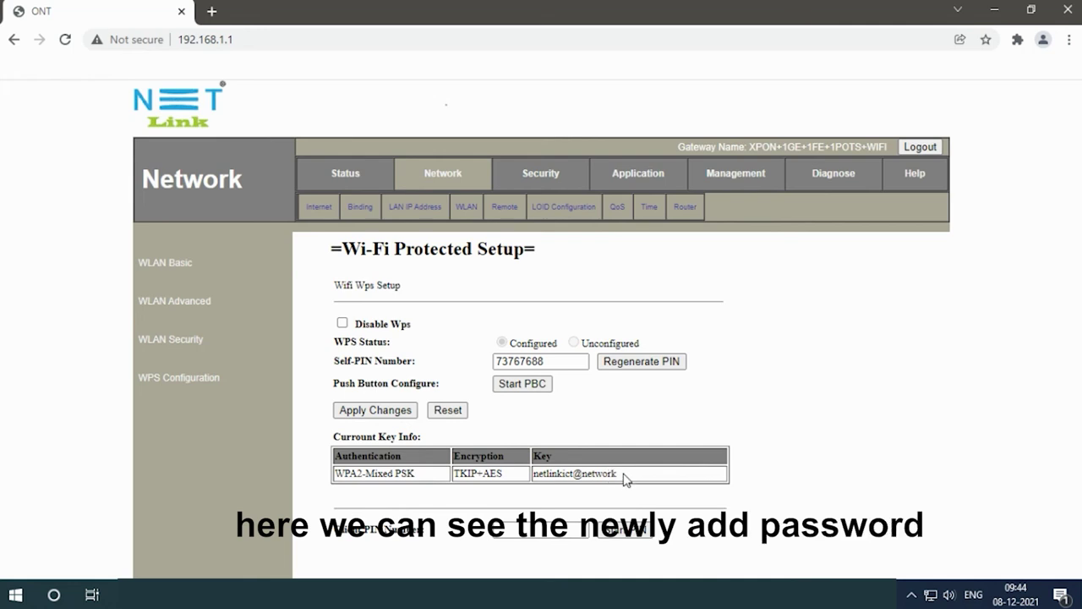
pyautogui.moveTo(624, 479); pyautogui.dragTo(534, 476)
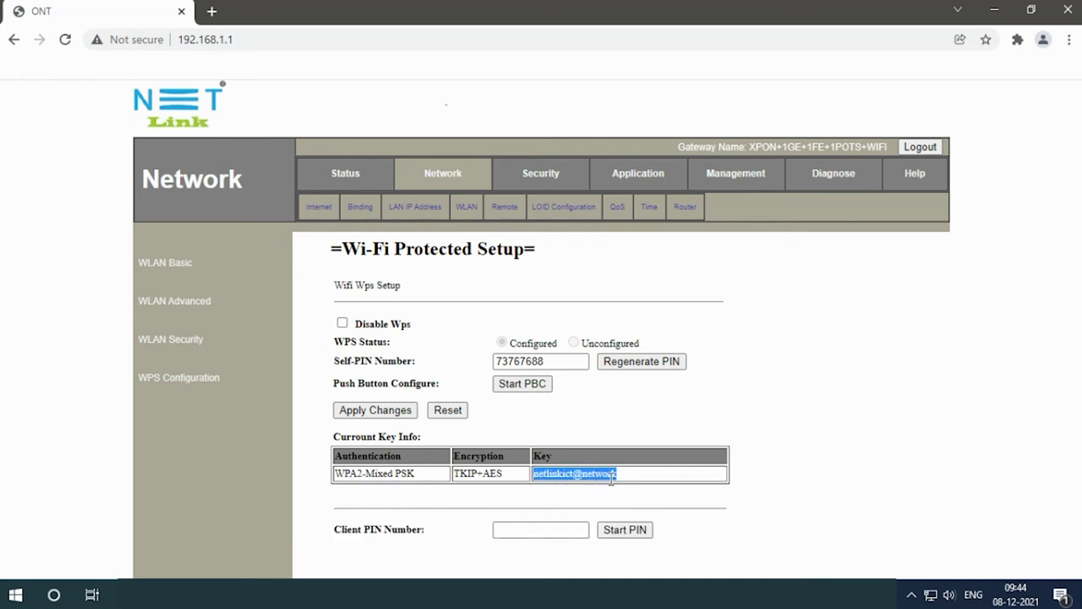
pyautogui.click(339, 178)
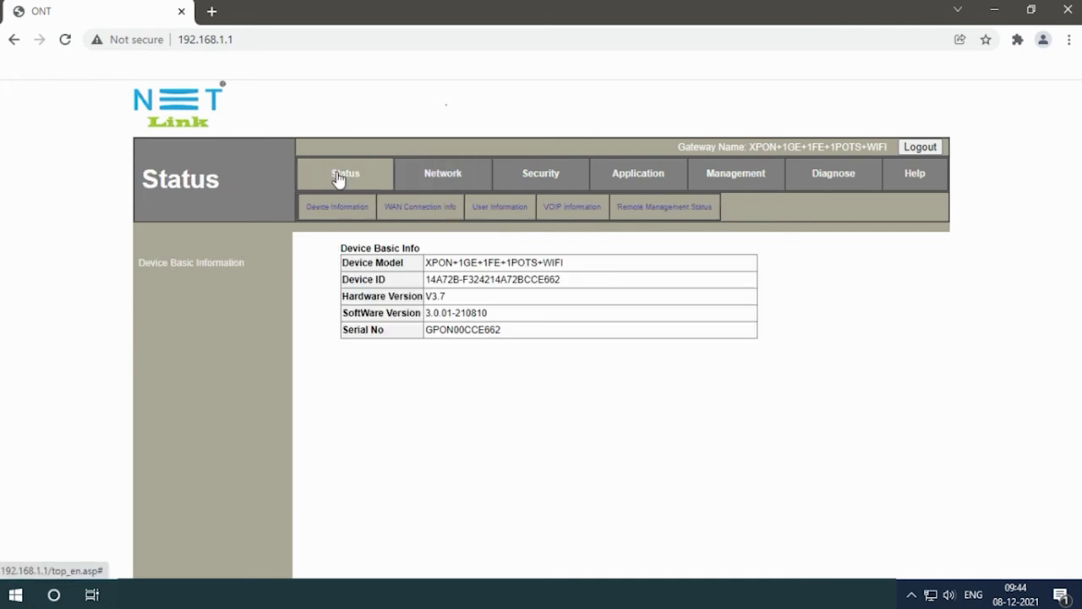
pyautogui.click(919, 148)
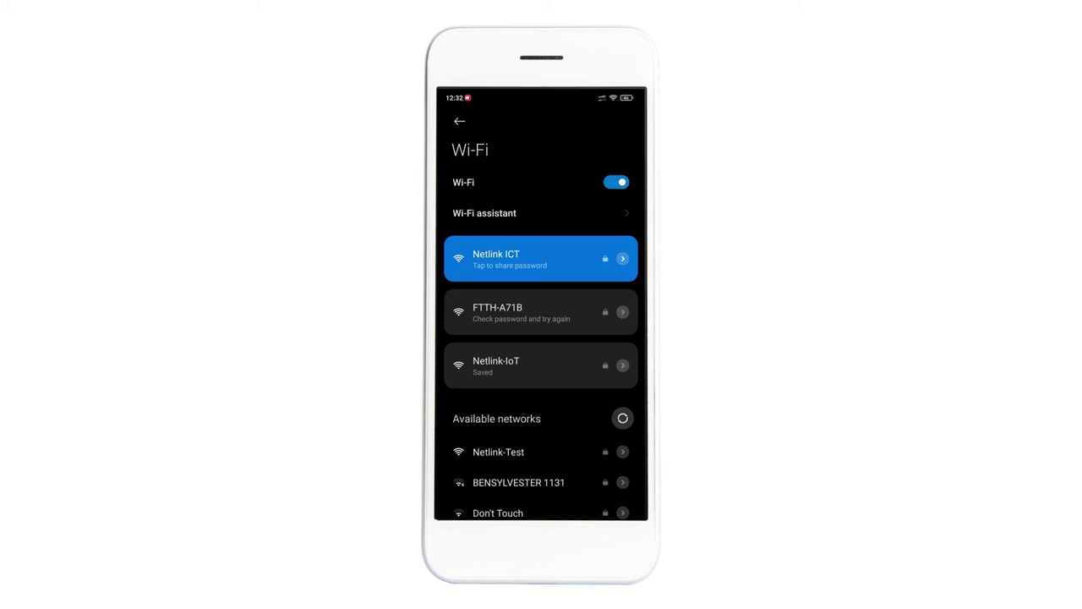
# Join Netlink-Test from the available networks list using the new Wi-Fi password.
pyautogui.scroll(-3, 540, 338)
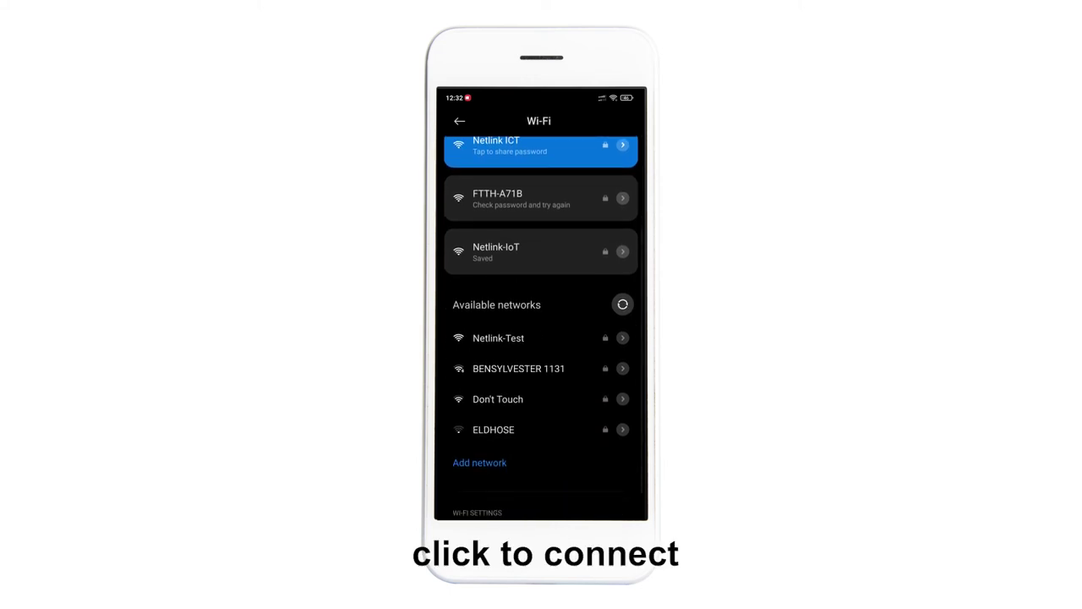
pyautogui.click(499, 337)
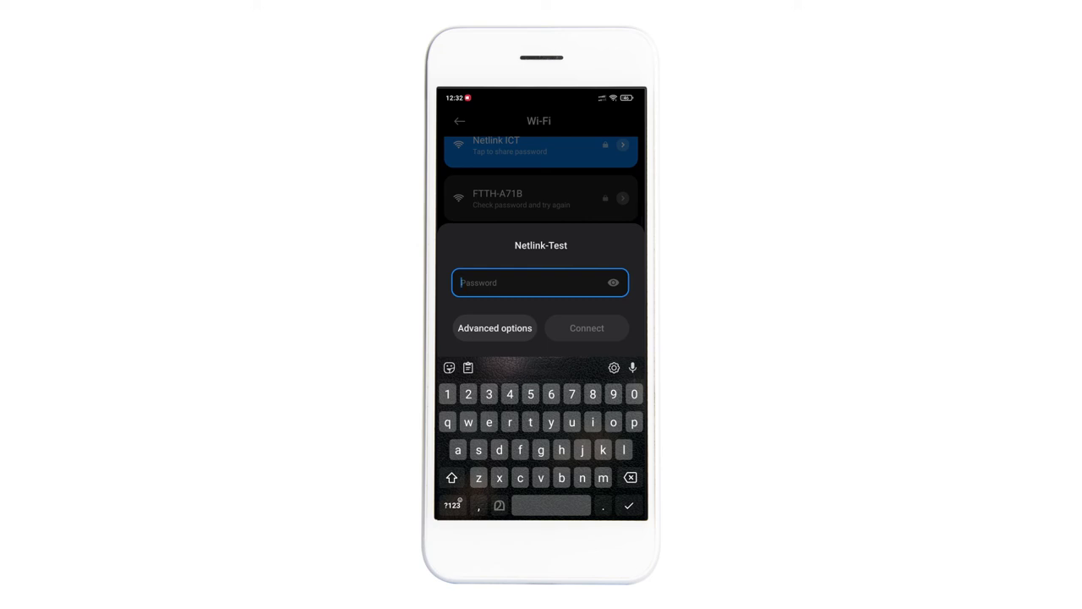
pyautogui.write('n')
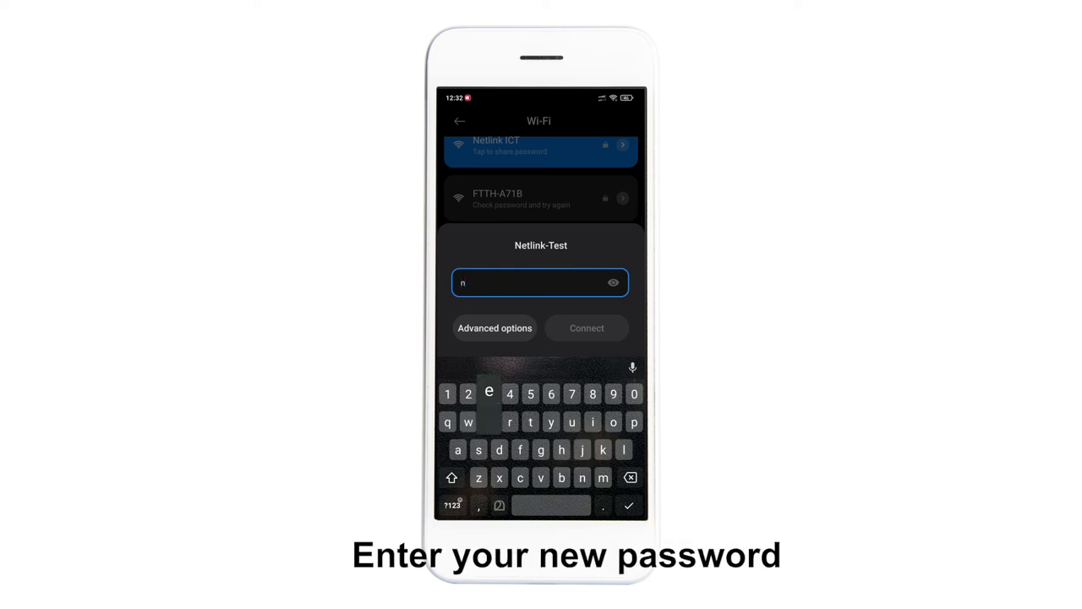
pyautogui.write('et')
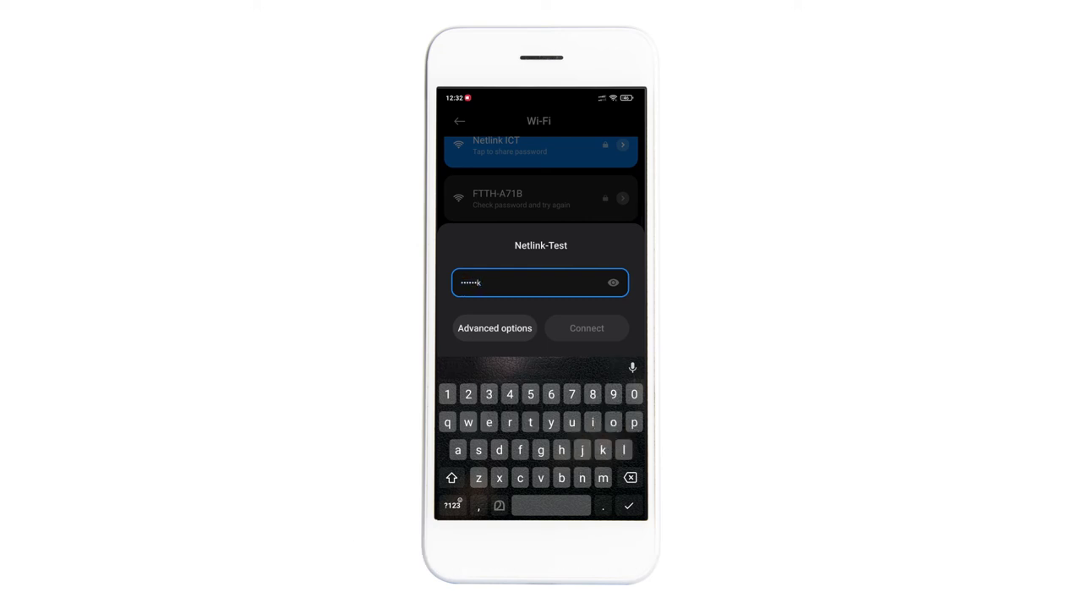
pyautogui.write('ict')
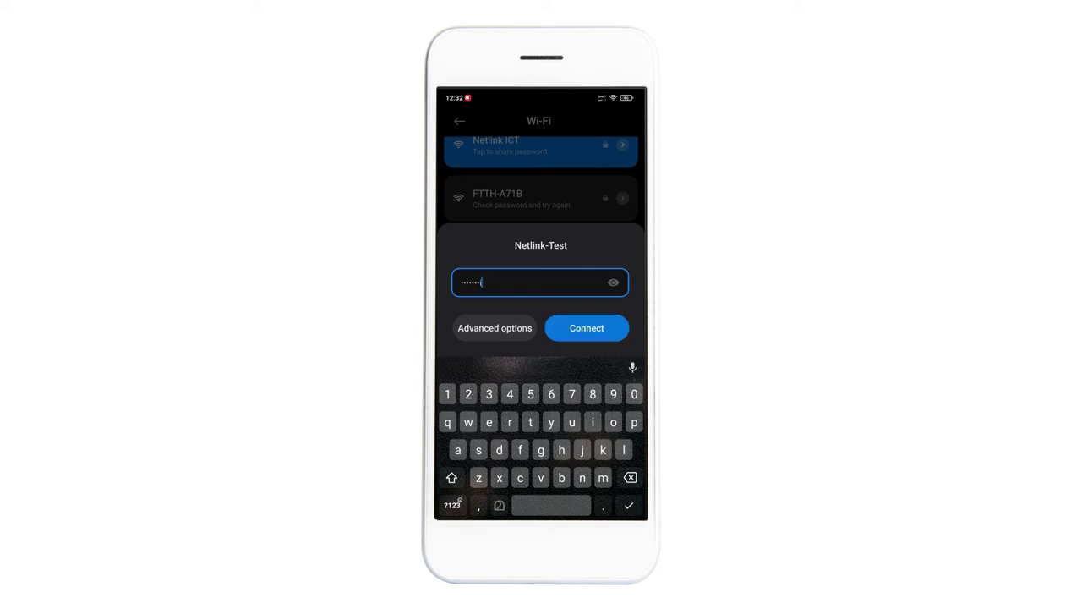
pyautogui.press('Return')
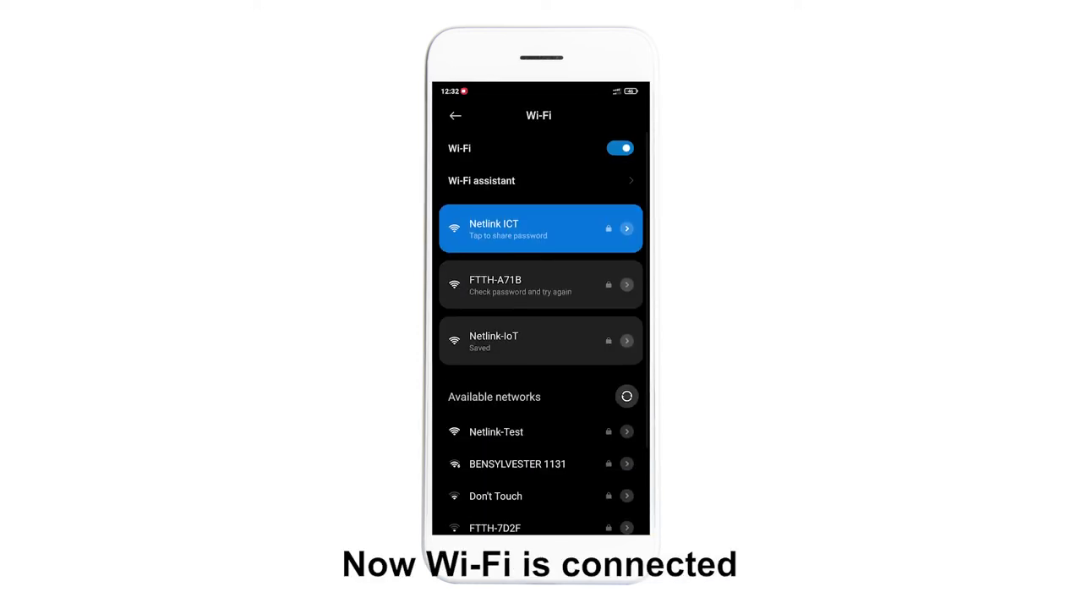